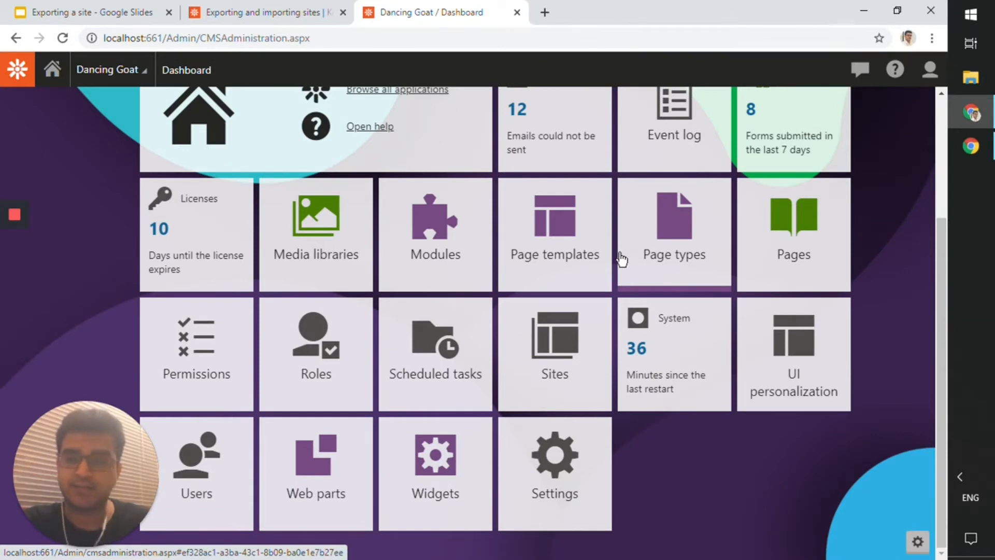
# Step: Open the Sites application and start the export wizard
pyautogui.click(574, 400)
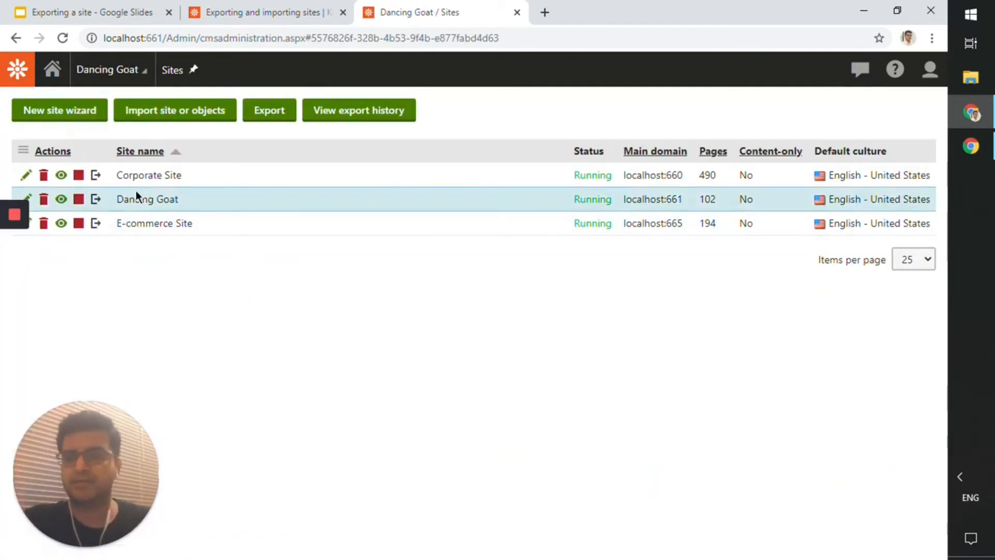
pyautogui.click(10, 69)
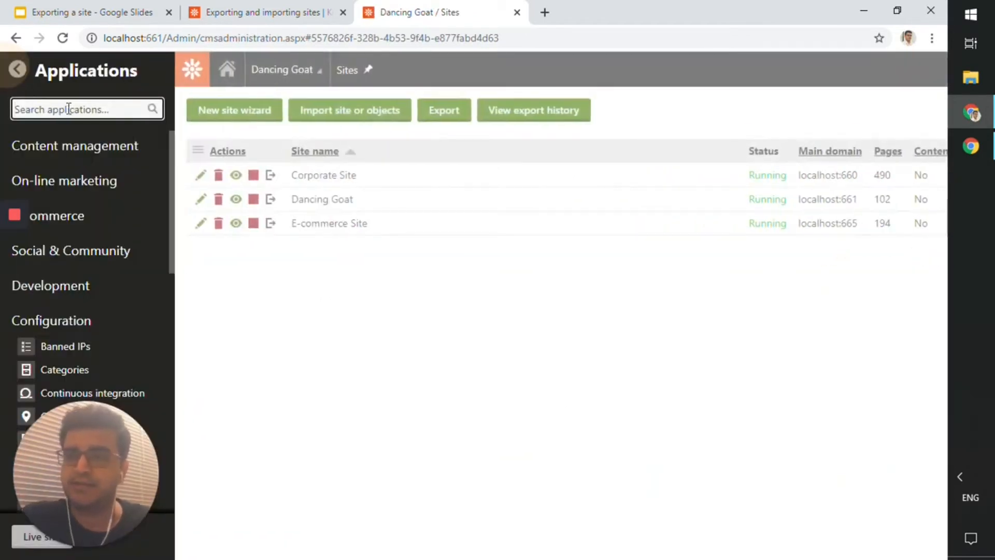
pyautogui.click(19, 70)
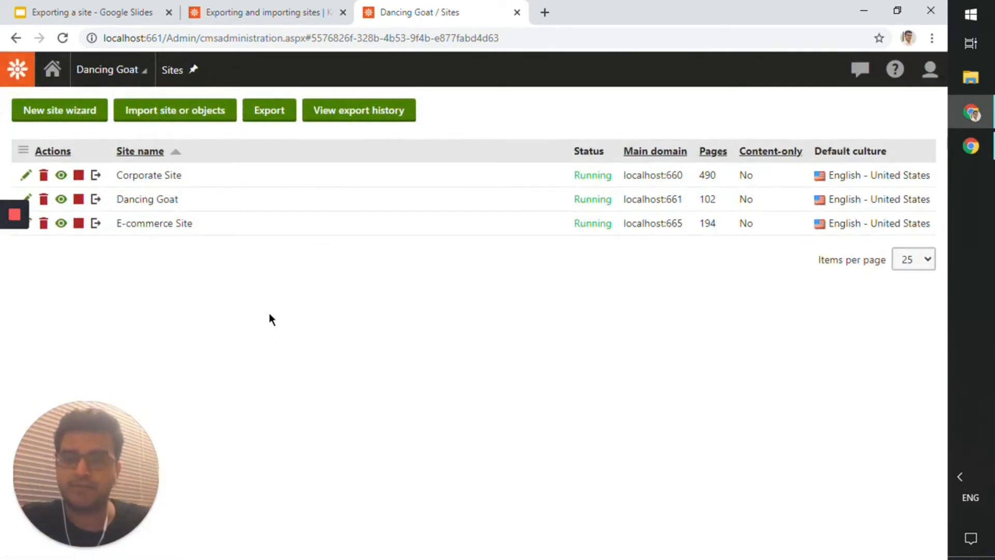
pyautogui.click(273, 118)
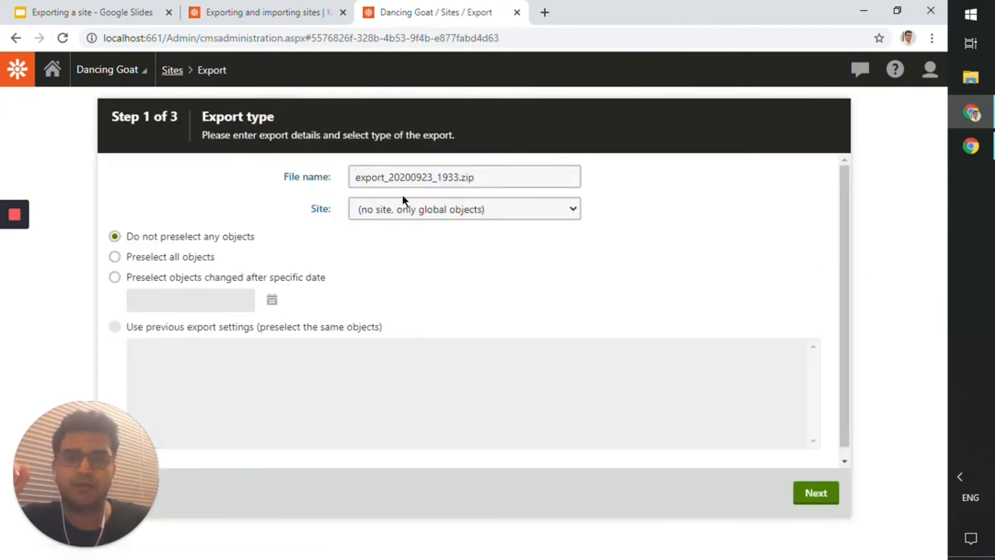
# Step: Name the export package file export_dancinggoat.zip
pyautogui.moveTo(458, 176); pyautogui.dragTo(388, 177)
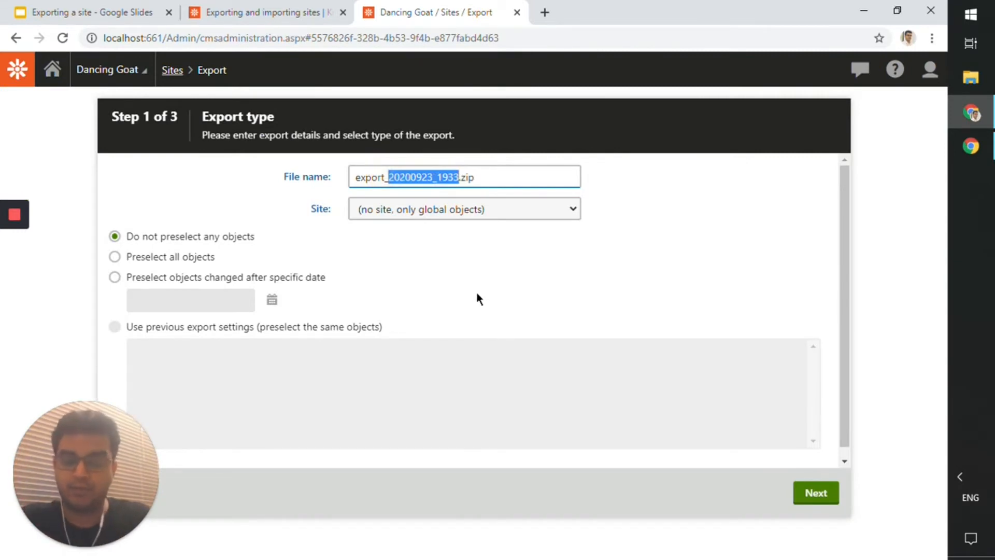
pyautogui.write('dancing')
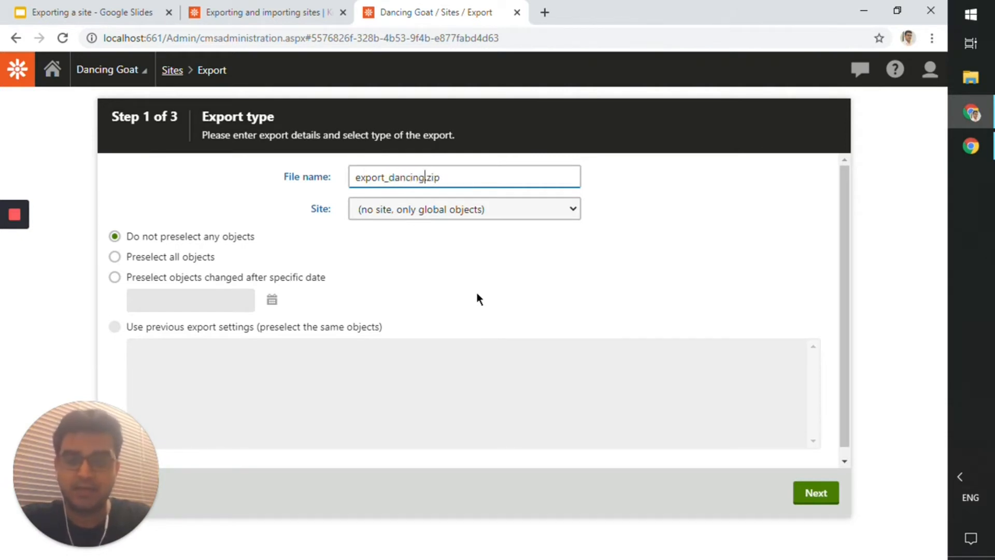
pyautogui.write('goat')
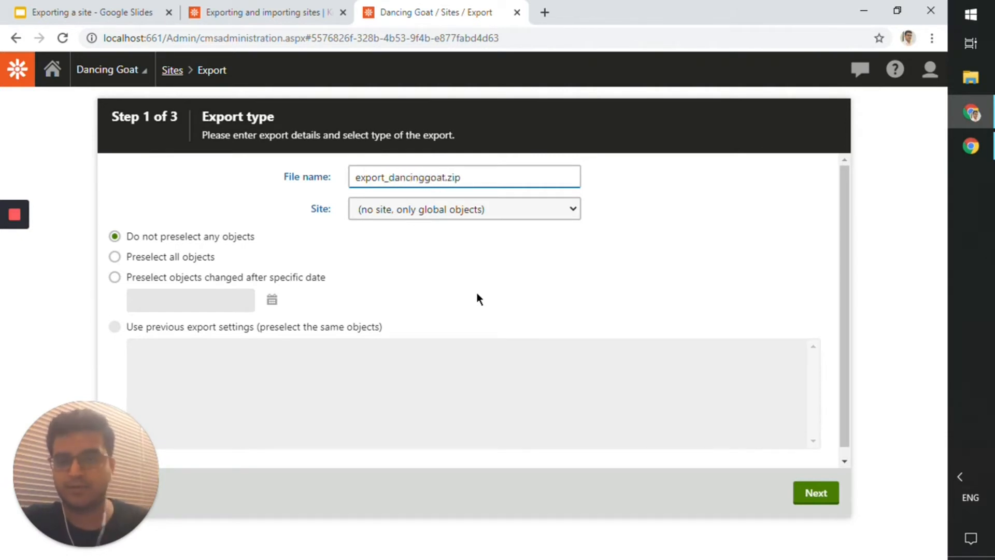
# Step: Choose Dancing Goat as the site to export and continue to the objects selection
pyautogui.click(576, 208)
pyautogui.click(497, 255)
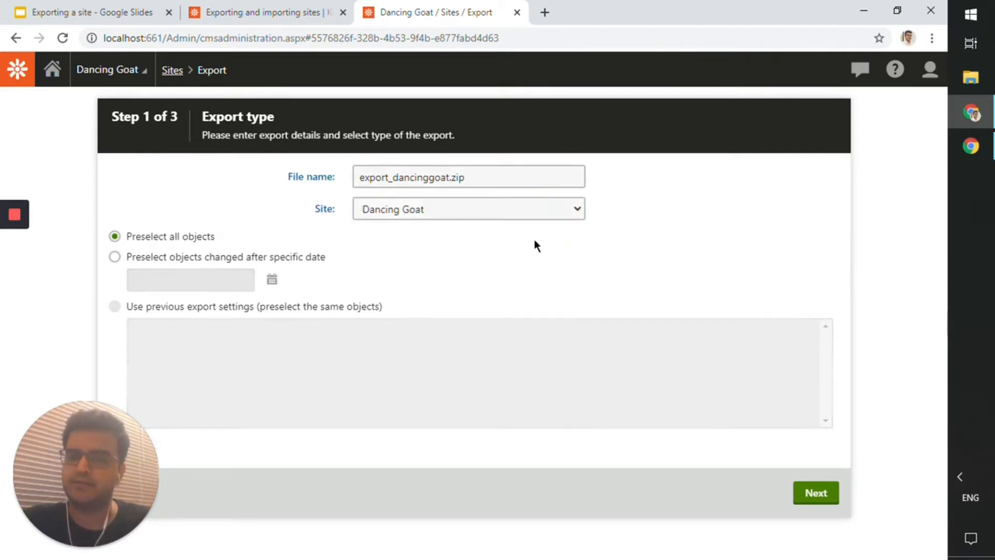
pyautogui.click(628, 201)
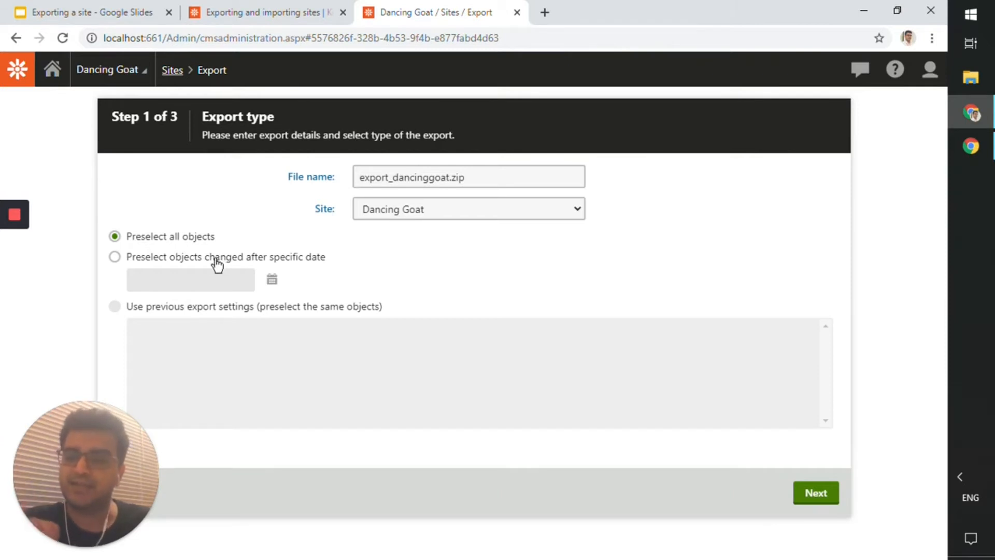
pyautogui.click(828, 495)
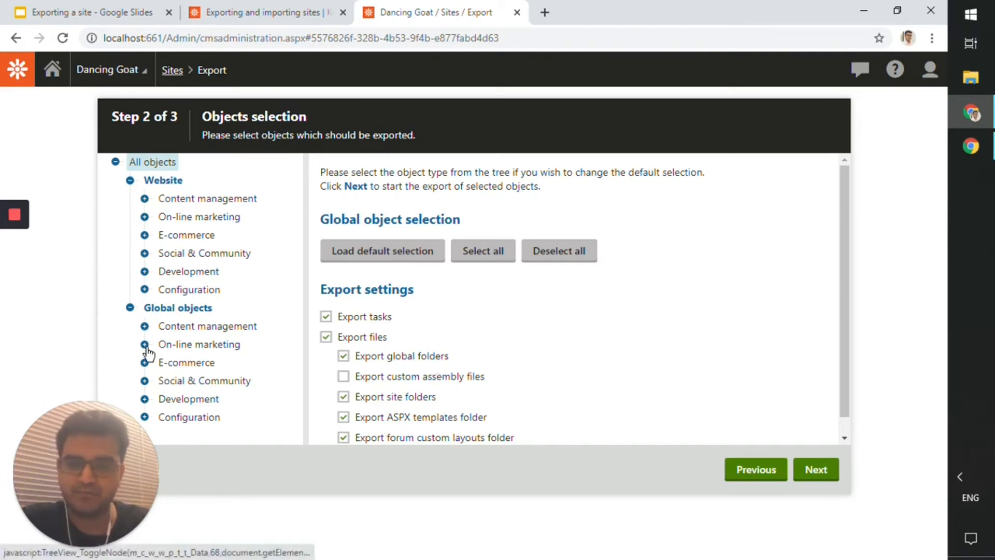
# Step: Examine which custom tables are selected for export under the global Development objects, leaving the selection as it is
pyautogui.click(145, 399)
pyautogui.scroll(-5, 212, 342)
pyautogui.scroll(3, 202, 336)
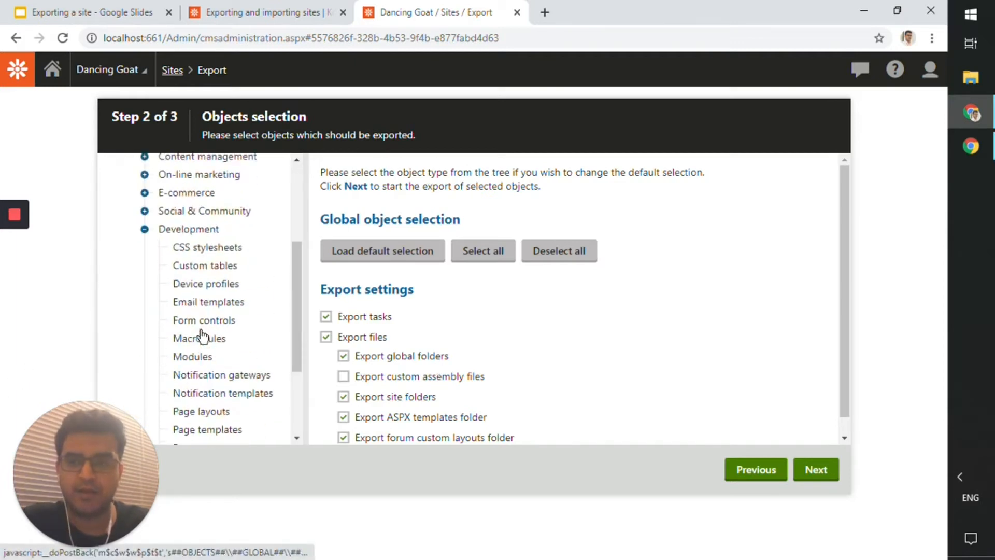
pyautogui.scroll(3, 202, 337)
pyautogui.click(202, 350)
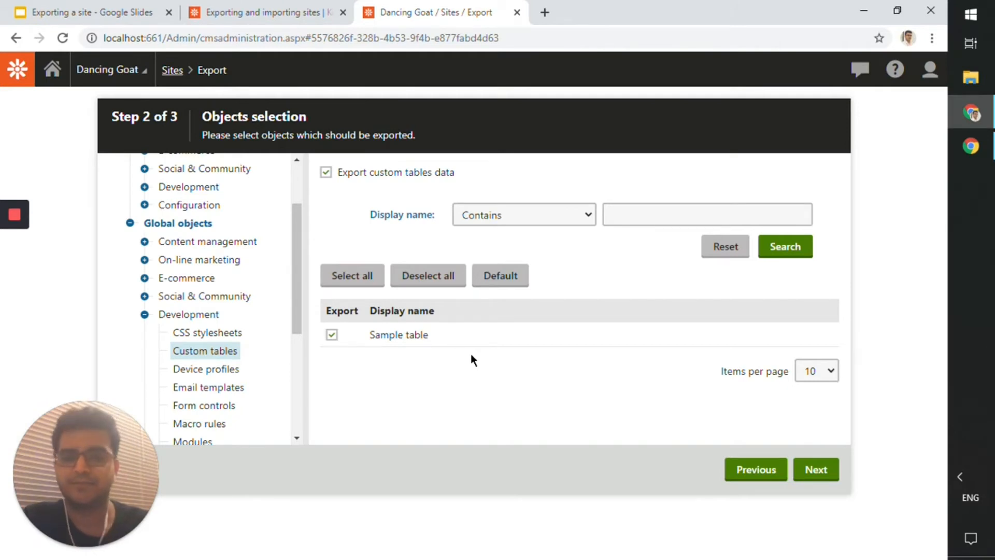
pyautogui.click(144, 315)
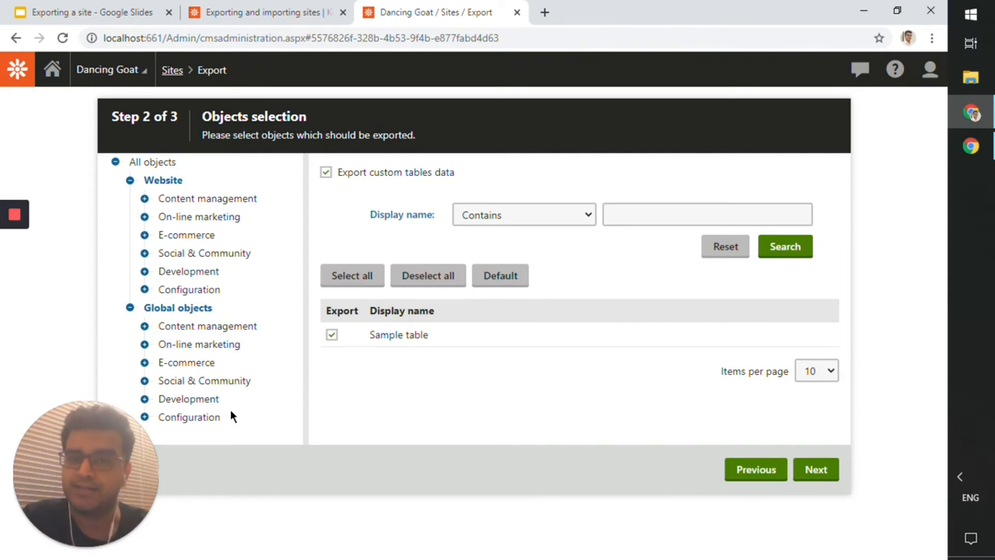
# Step: Return to the export settings for all objects, review the task and file options, and start the site export
pyautogui.click(141, 162)
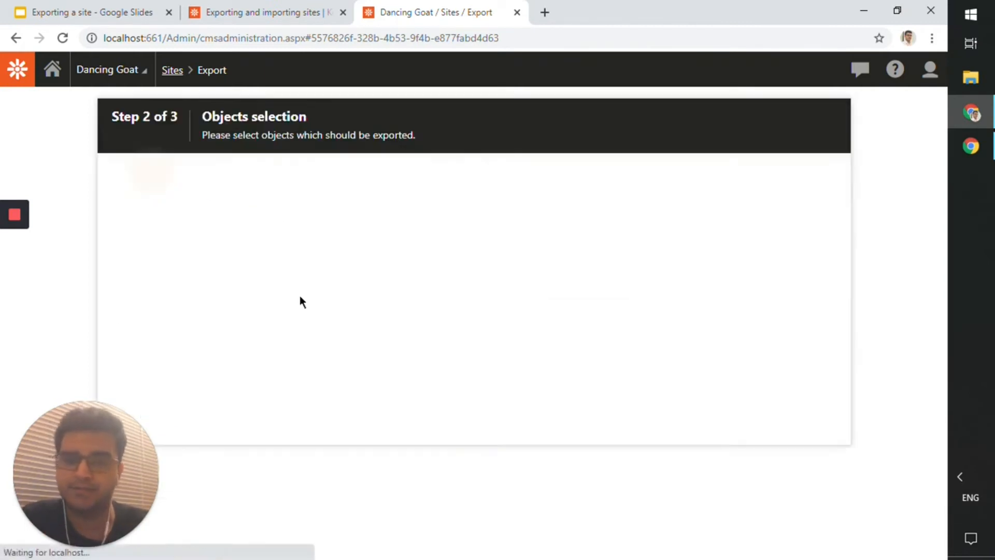
pyautogui.scroll(-1, 542, 376)
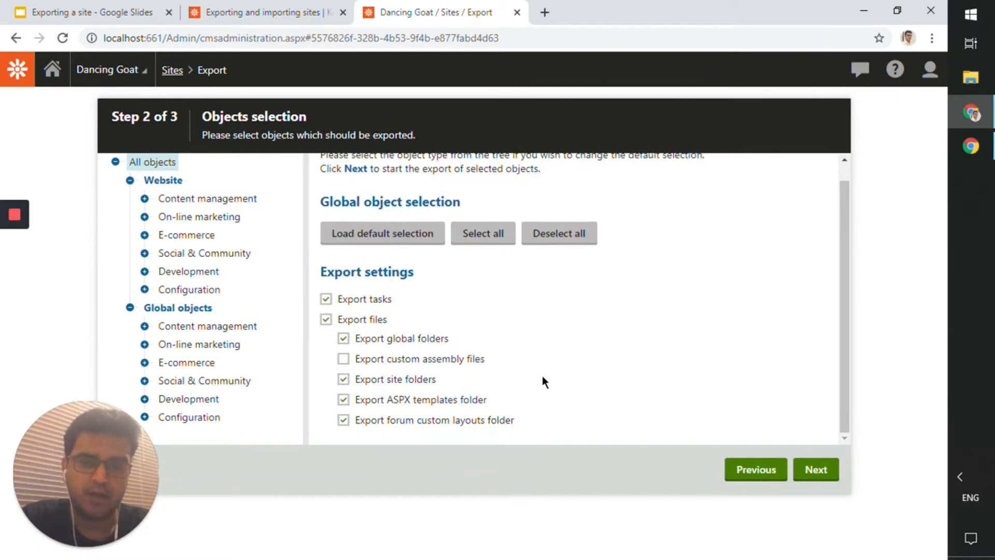
pyautogui.scroll(1, 542, 376)
pyautogui.scroll(-1, 542, 382)
pyautogui.scroll(1, 542, 381)
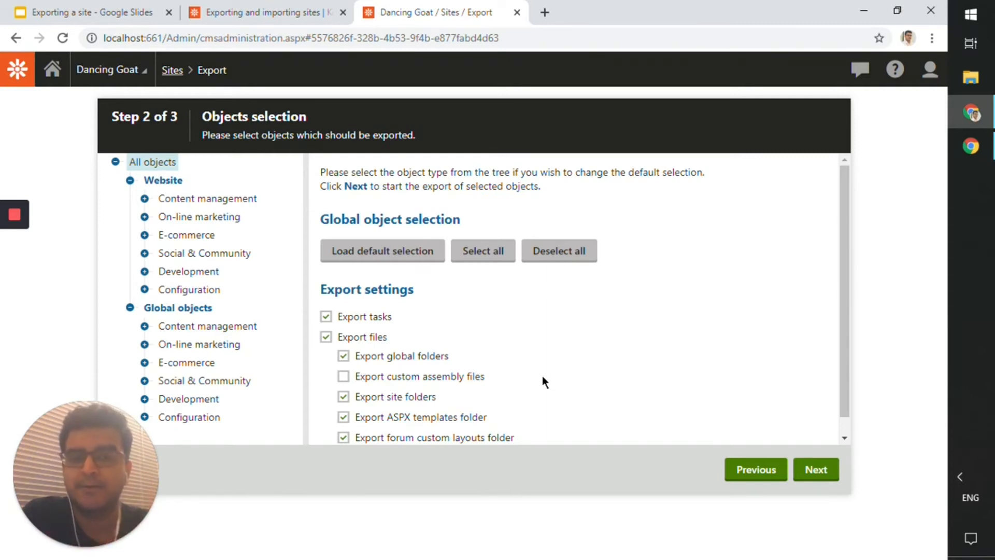
pyautogui.scroll(-1, 542, 382)
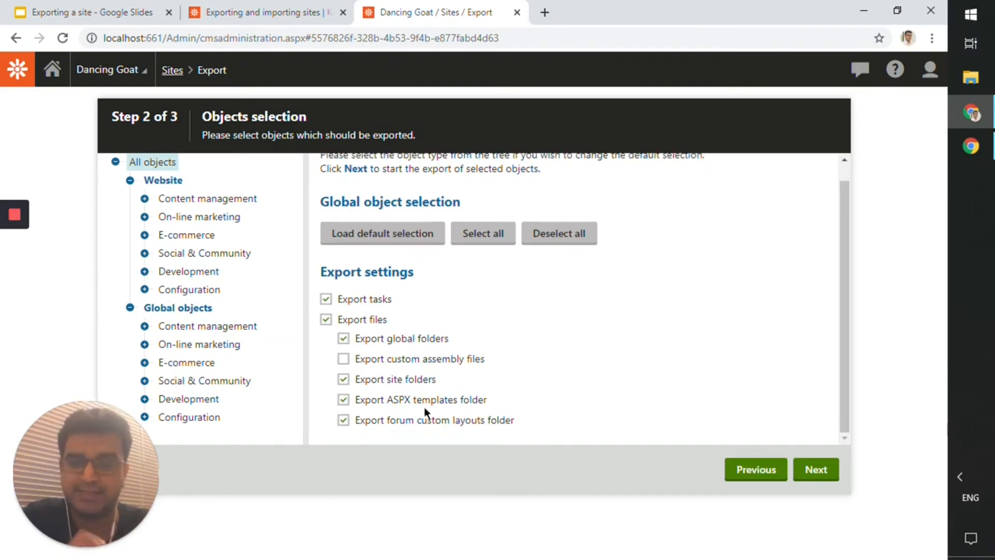
pyautogui.scroll(1, 651, 300)
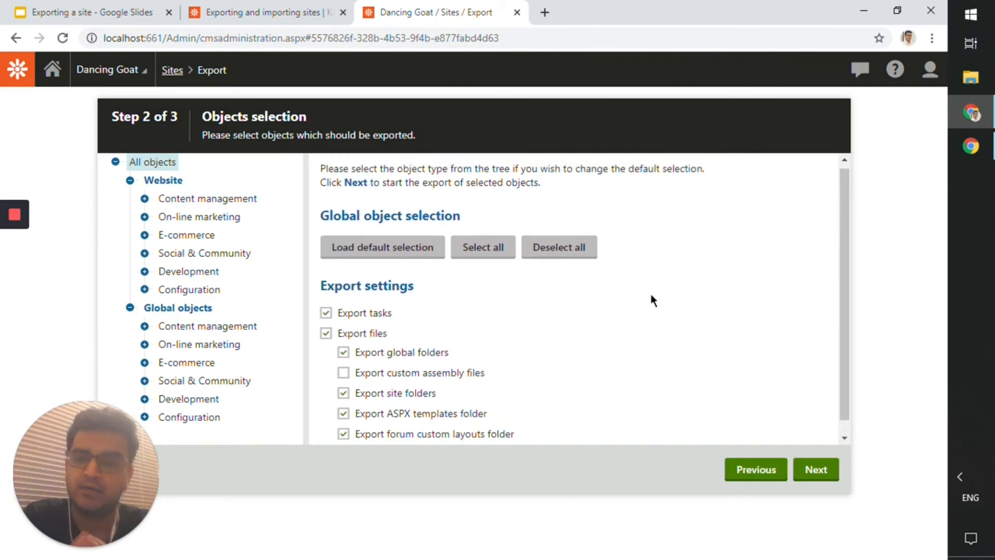
pyautogui.scroll(-1, 652, 300)
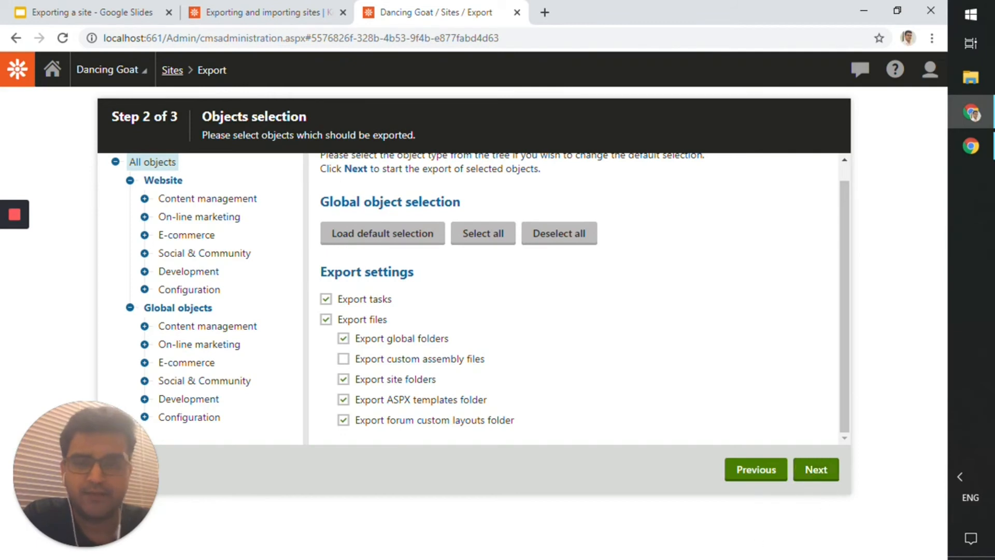
pyautogui.click(802, 469)
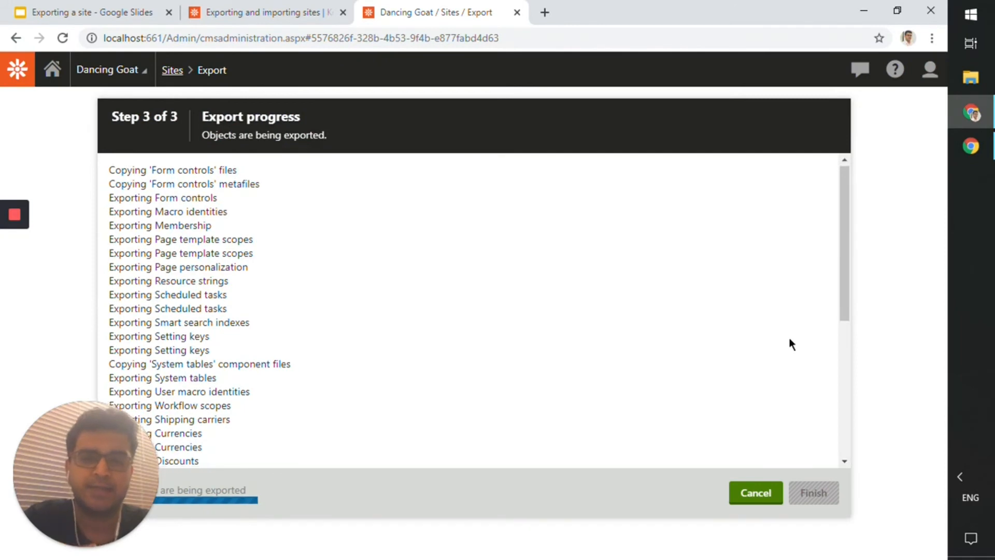
pyautogui.scroll(-5, 792, 343)
pyautogui.scroll(5, 791, 343)
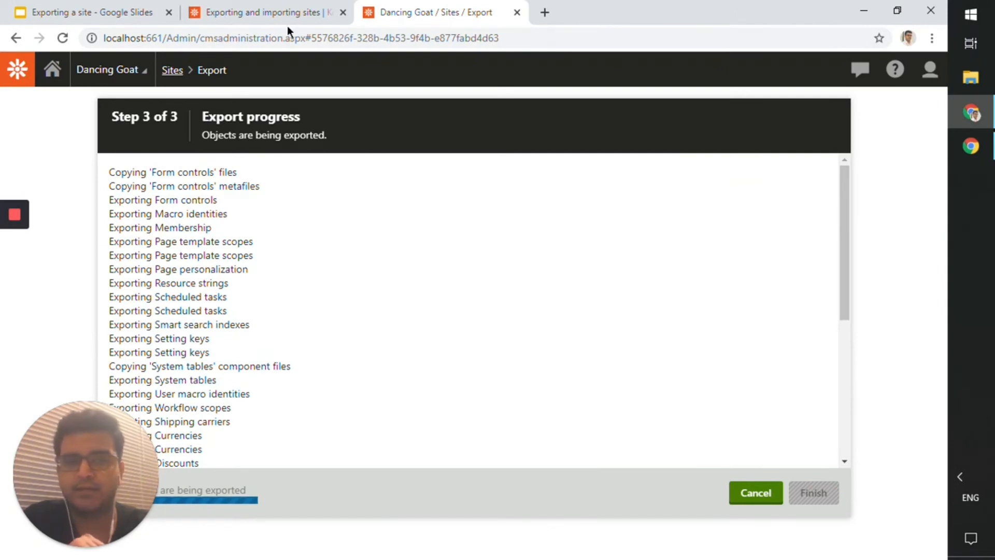
# Step: Switch to the Kentico documentation on exporting and importing sites and examine its version limitations, available product versions and related topics
pyautogui.click(288, 12)
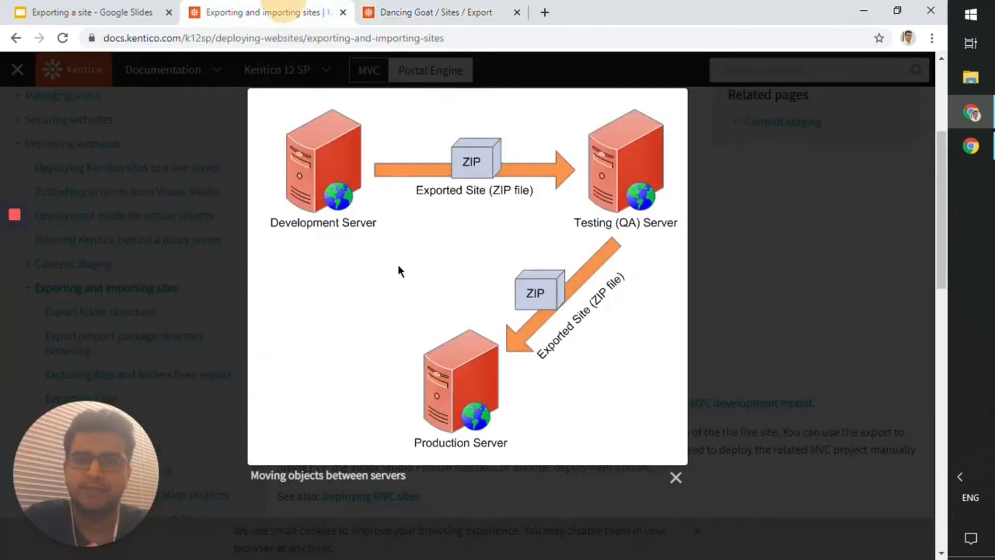
pyautogui.click(676, 479)
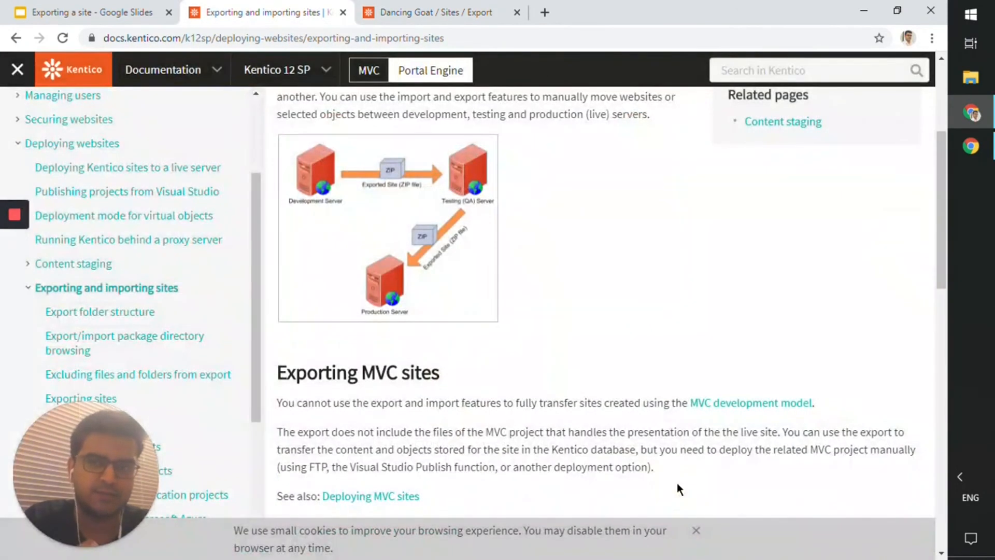
pyautogui.scroll(-9, 432, 460)
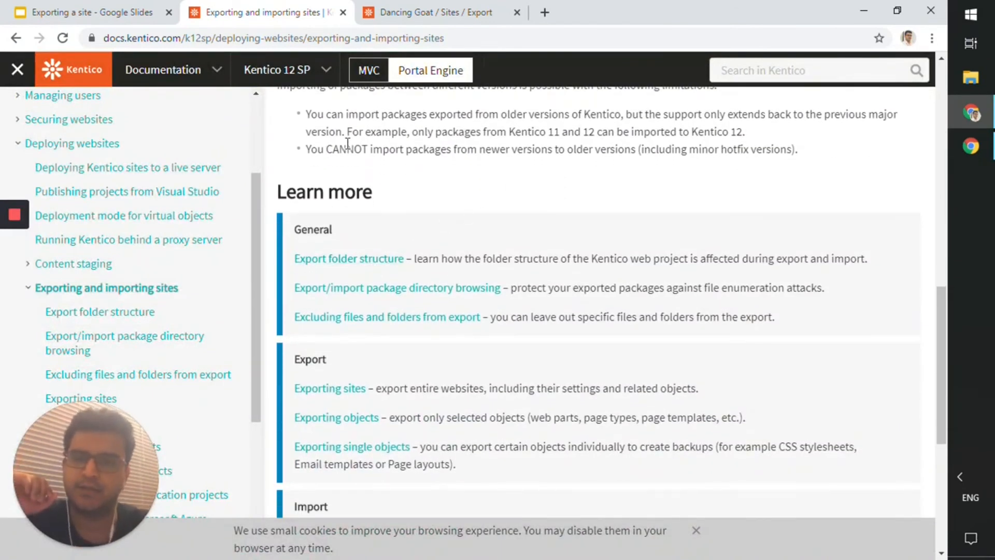
pyautogui.rightClick(321, 67)
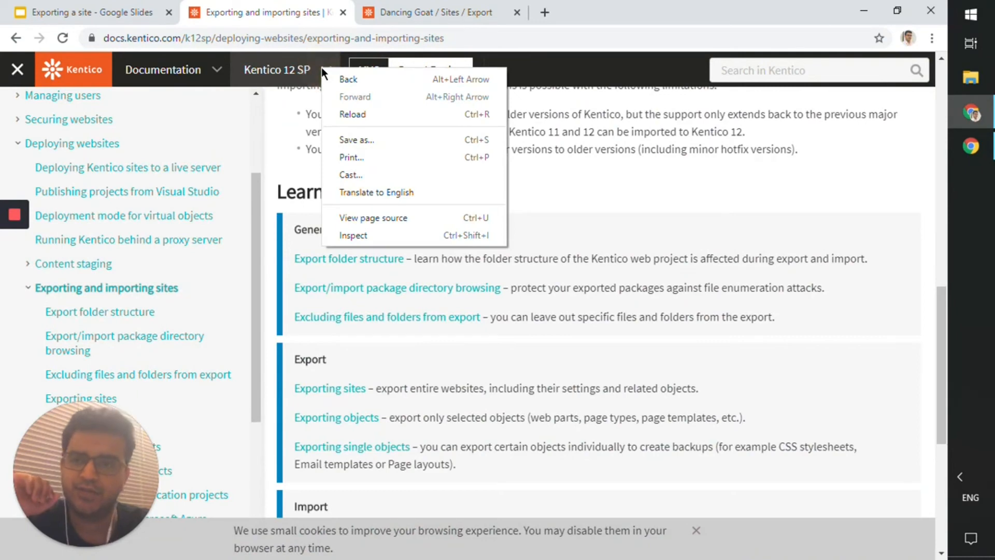
pyautogui.click(313, 72)
pyautogui.click(313, 72)
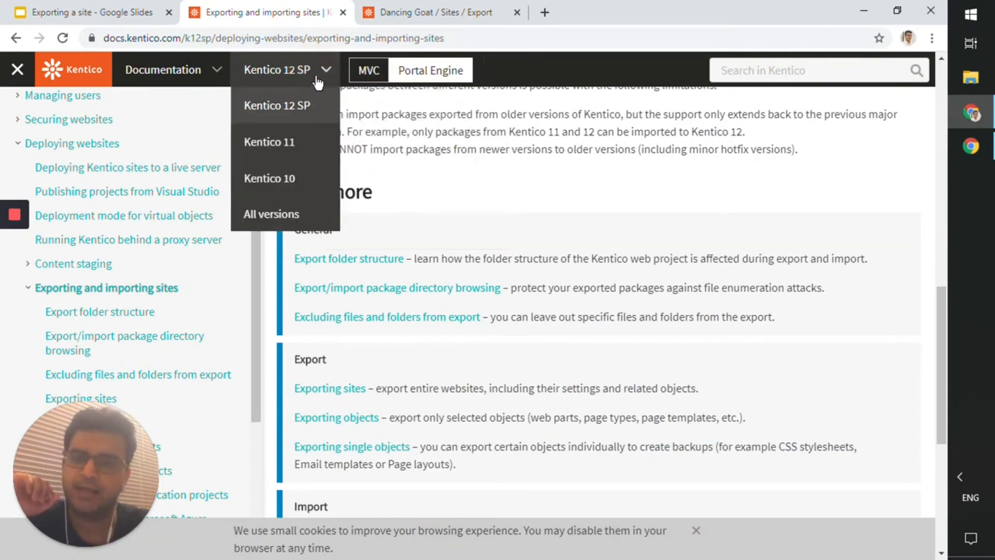
pyautogui.click(318, 72)
pyautogui.scroll(10, 441, 148)
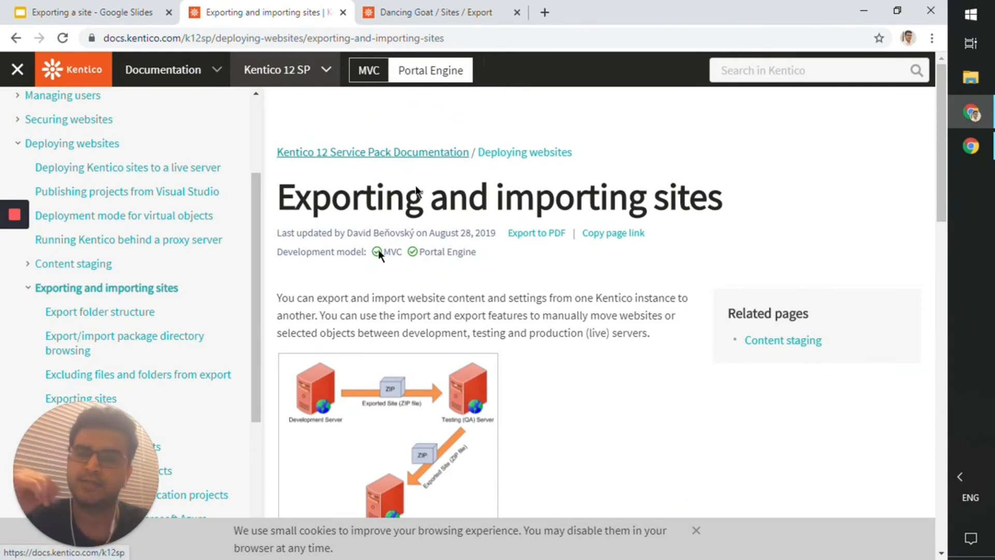
pyautogui.scroll(-5, 198, 344)
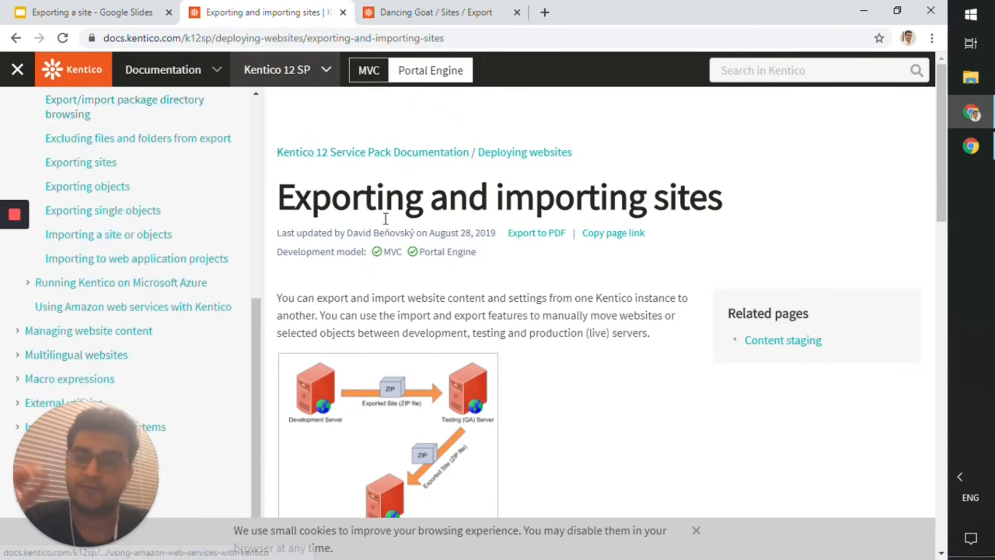
pyautogui.scroll(4, 207, 222)
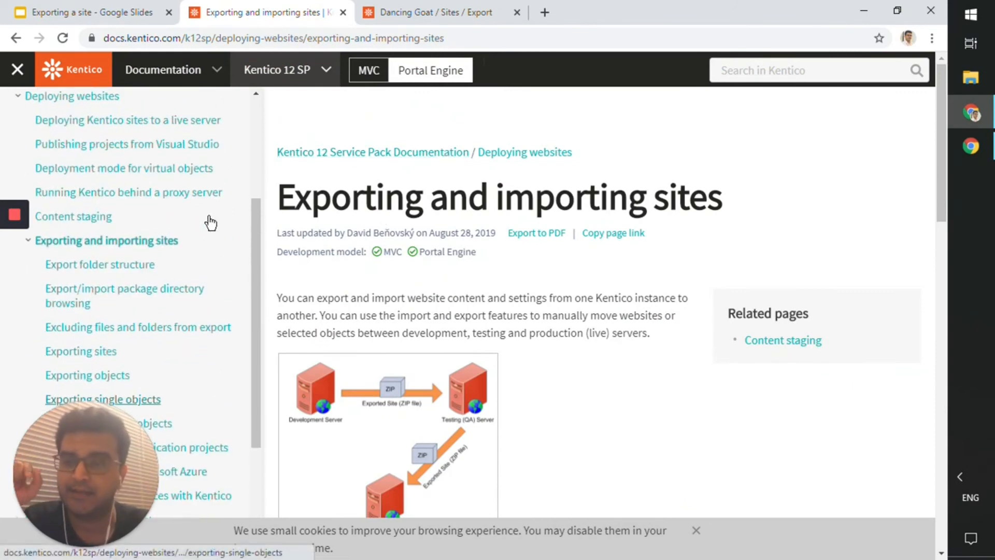
# Step: Return to the Dancing Goat export progress and download the exported package file, dismissing the browser's download notice
pyautogui.click(476, 12)
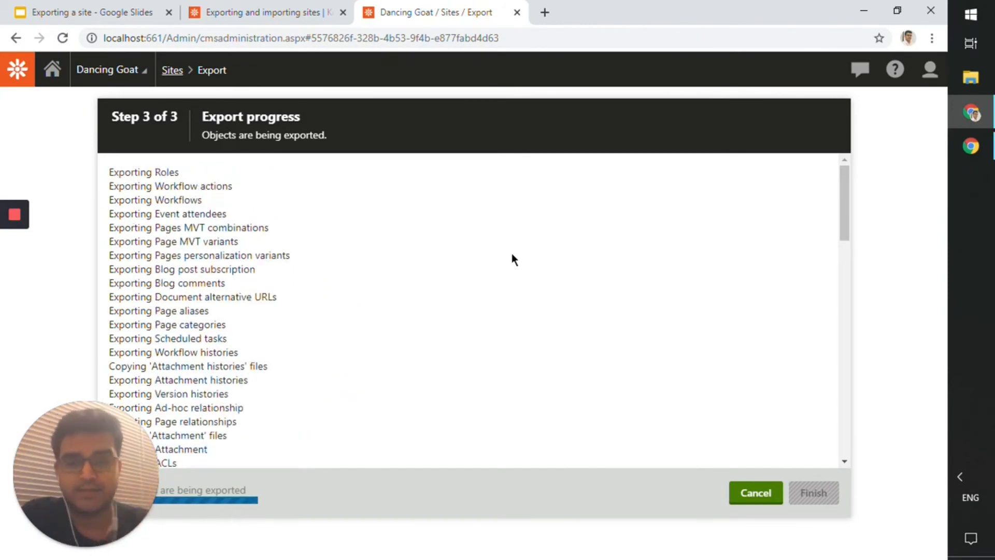
pyautogui.scroll(-15, 461, 356)
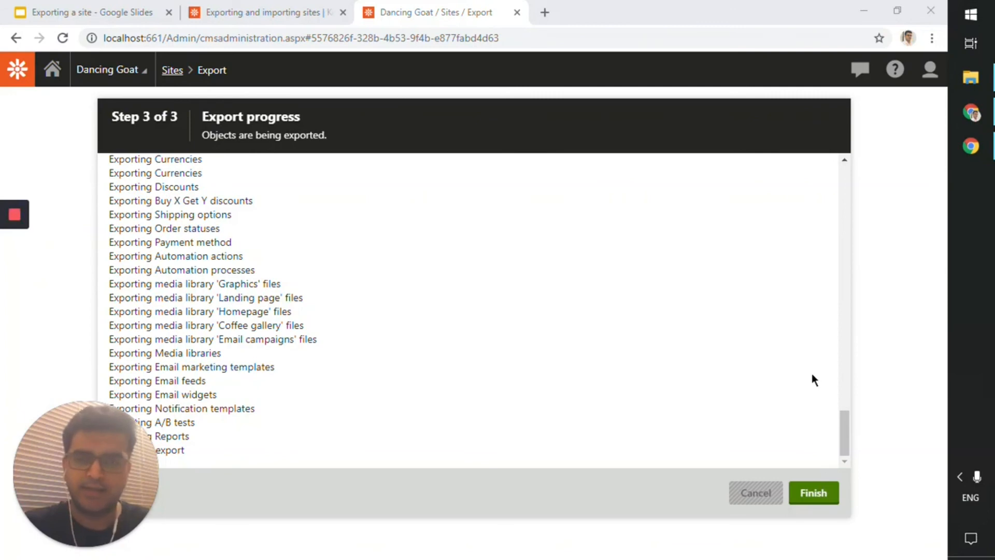
pyautogui.scroll(5, 829, 402)
pyautogui.scroll(-5, 832, 402)
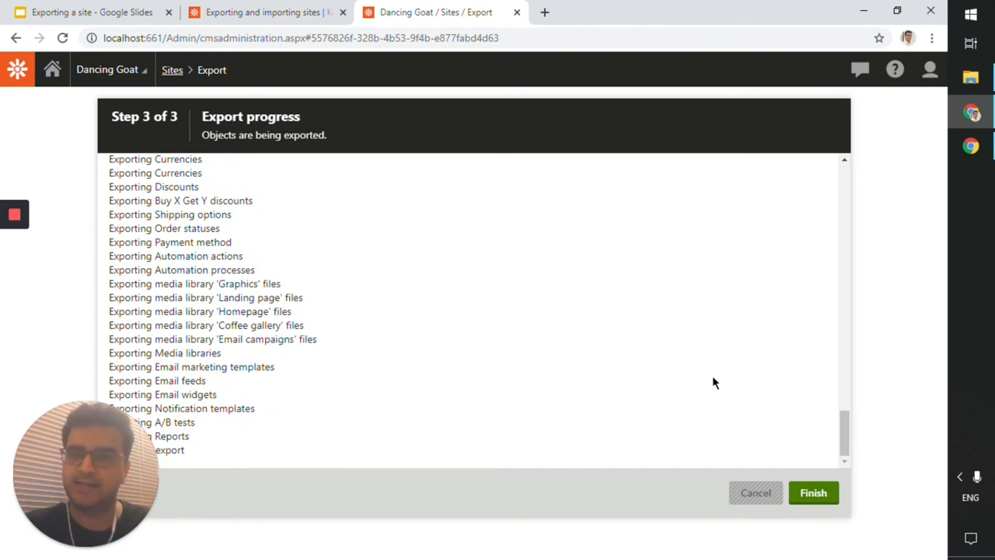
pyautogui.scroll(20, 713, 376)
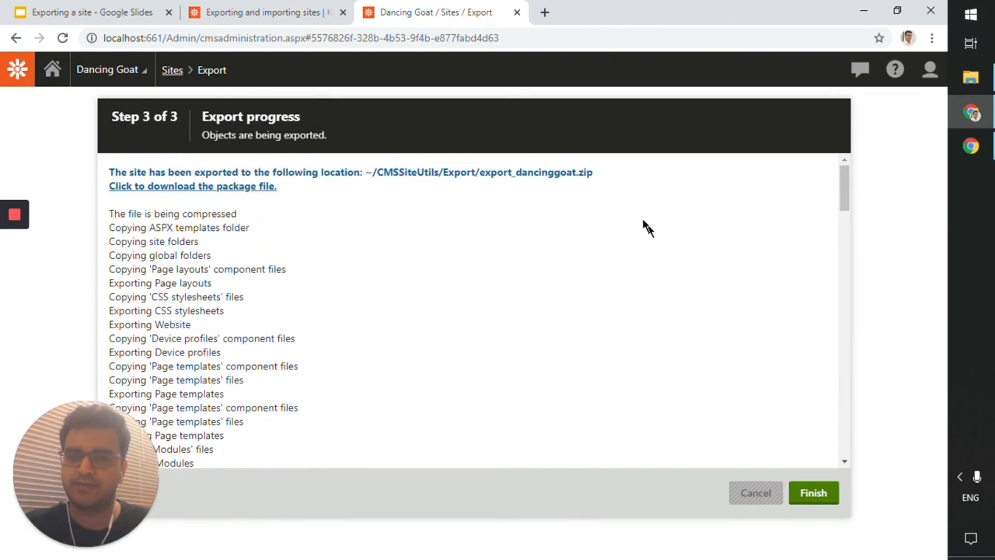
pyautogui.click(266, 189)
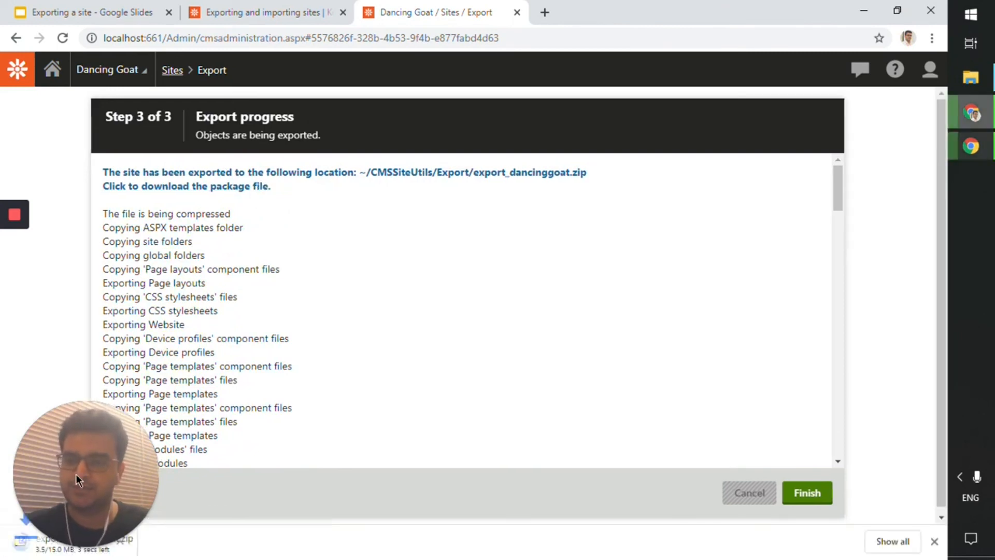
pyautogui.click(935, 541)
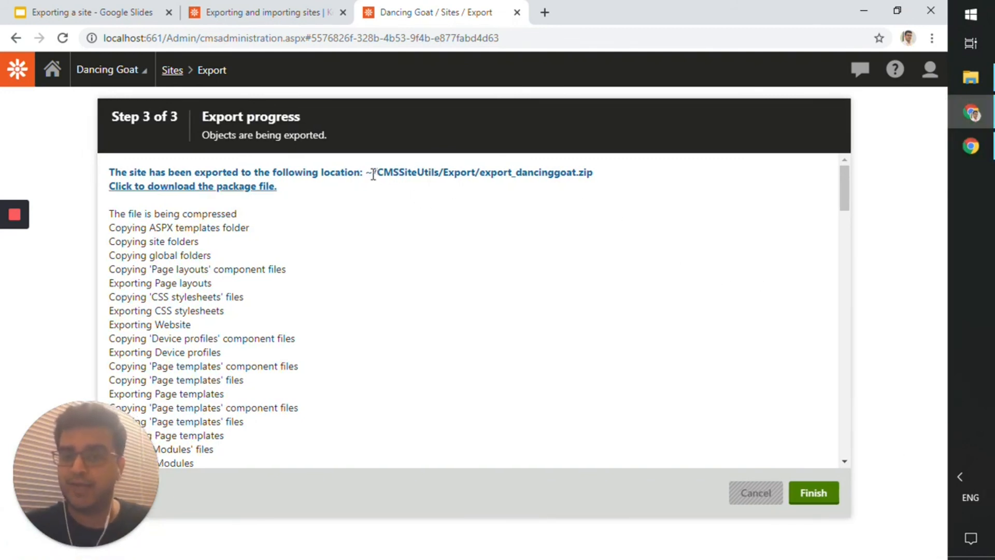
# Step: Check the export location shown for the site, switch to File Explorer and locate the export_dancinggoat archive in the CMSSiteUtils Export folder
pyautogui.moveTo(372, 172); pyautogui.dragTo(591, 173)
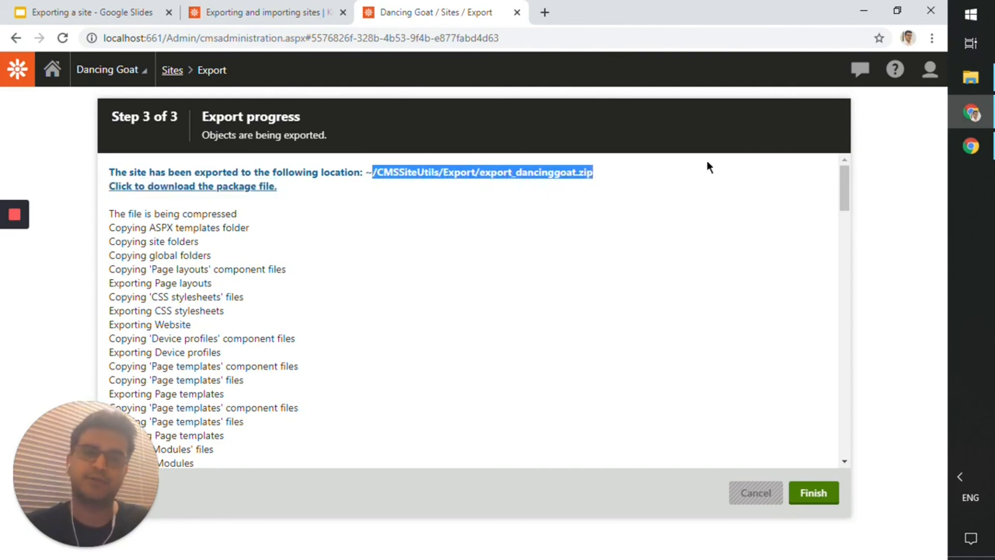
pyautogui.click(970, 78)
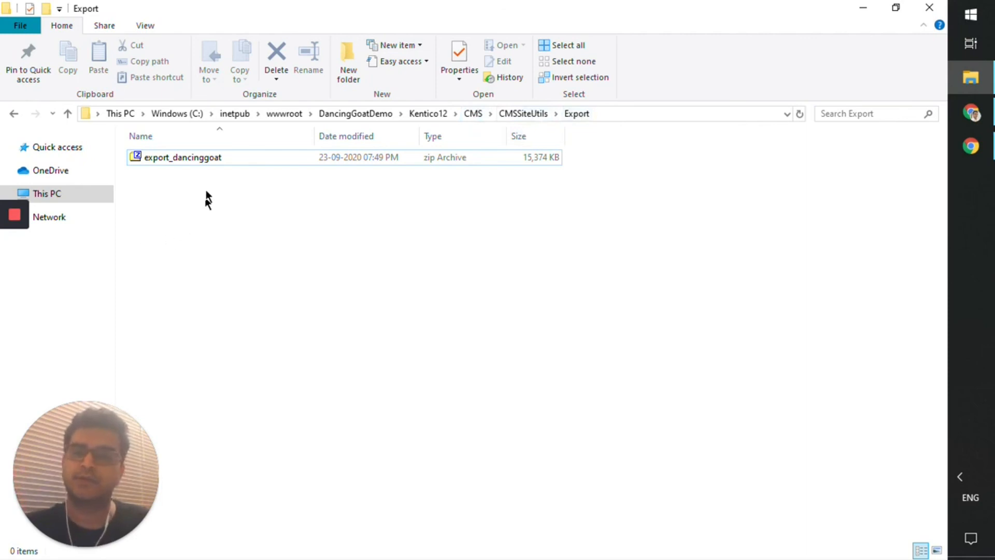
pyautogui.click(226, 160)
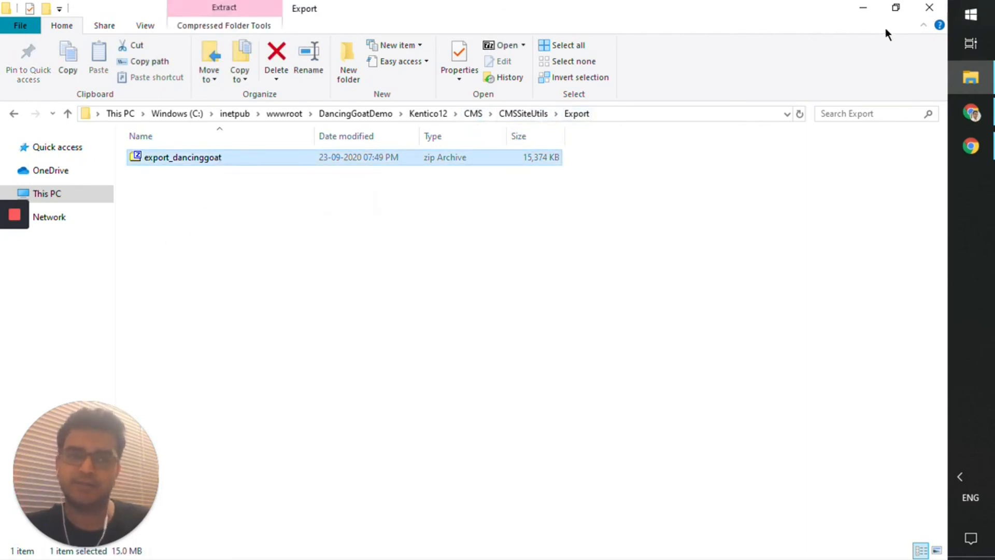
pyautogui.click(857, 9)
# Step: Review the Dancing Goat export progress log and finish the export wizard to return to the site list
pyautogui.click(748, 316)
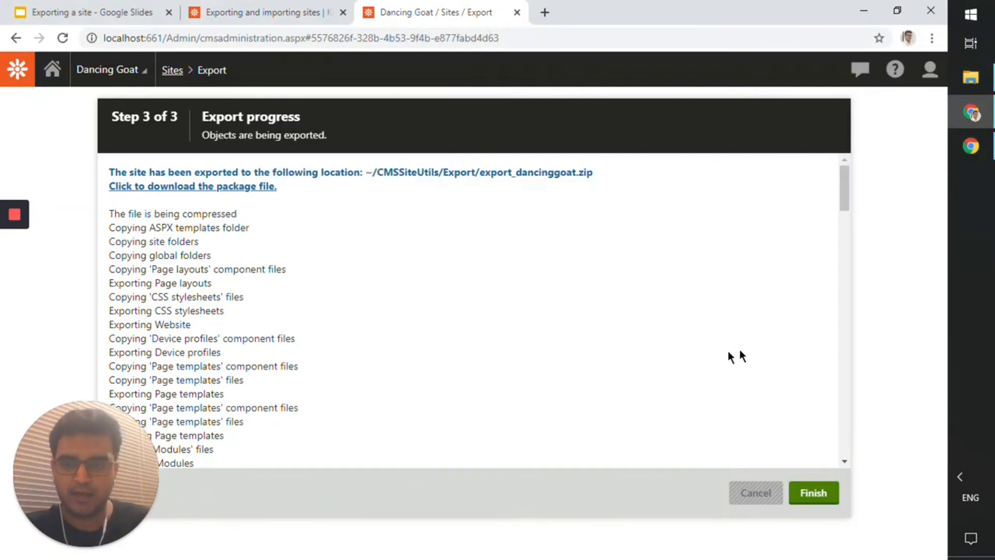
pyautogui.scroll(-8, 736, 358)
pyautogui.scroll(4, 744, 358)
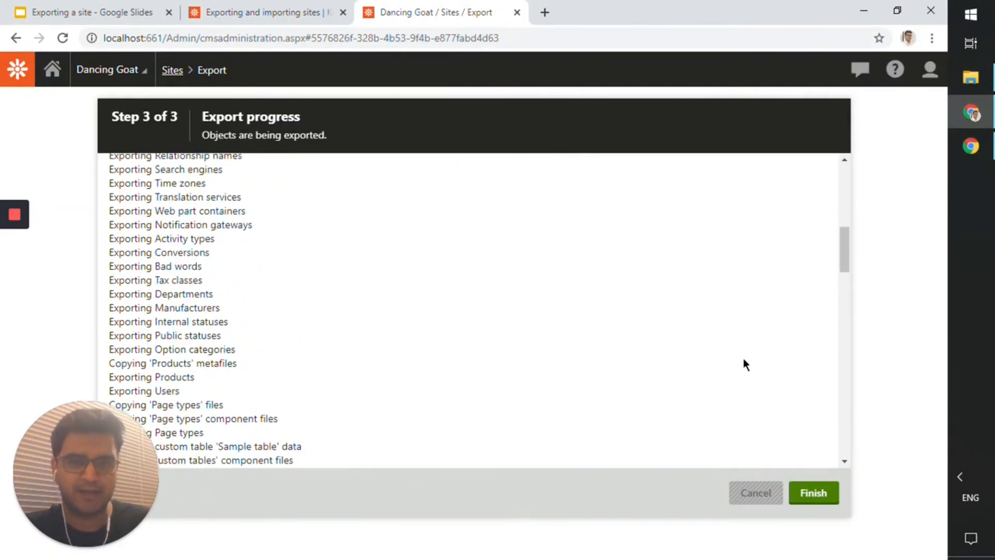
pyautogui.click(832, 496)
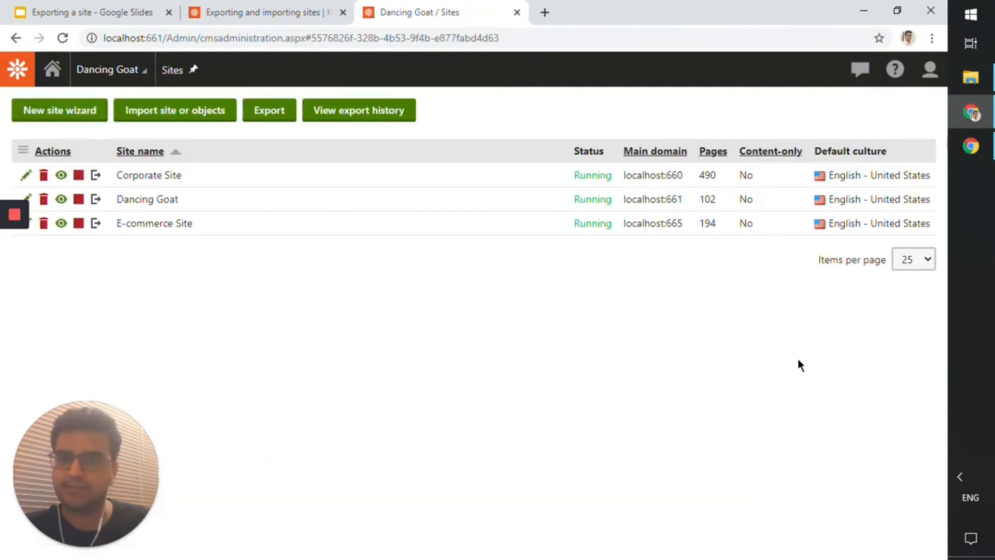
# Step: Switch to the Google Slides presentation about exporting a site and advance to the questions slide
pyautogui.click(154, 17)
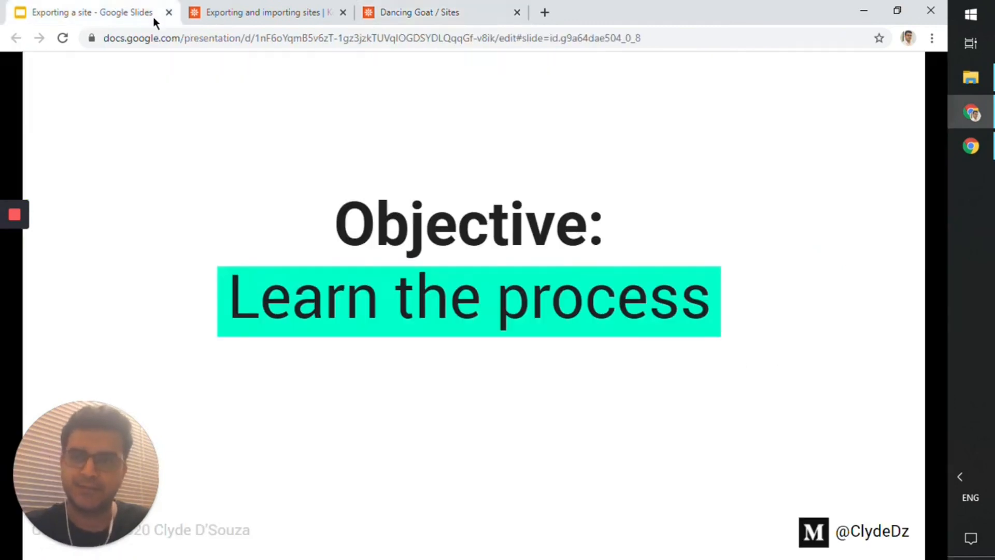
pyautogui.click(724, 296)
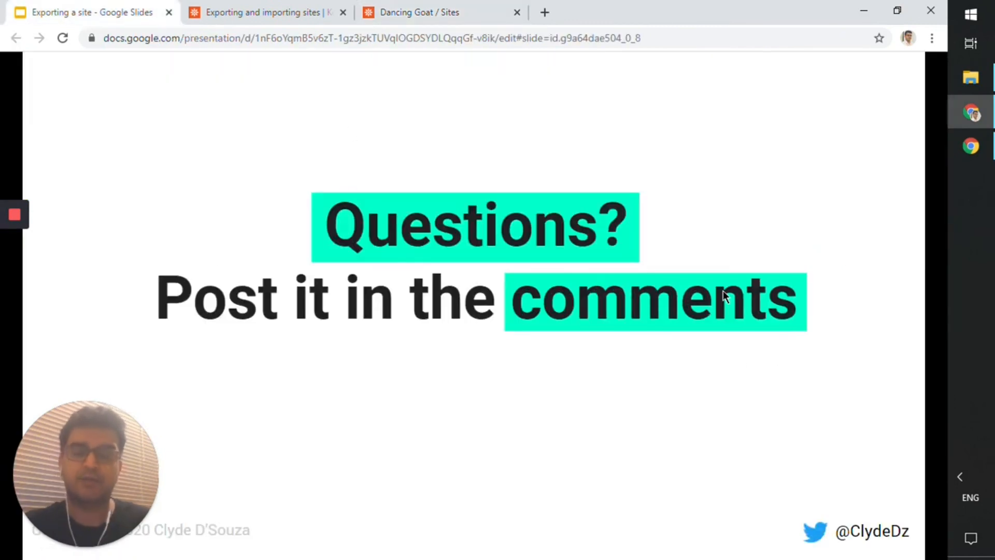